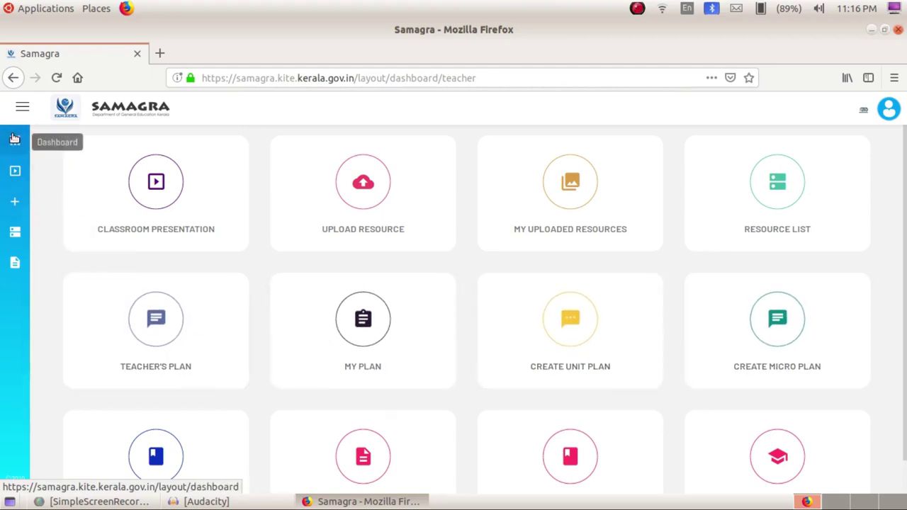
Open the Teacher's Plan and filter it to standard 7, subject English and chapter 1-Nature's Plenty
{"action": "mouse_move", "coordinate": [11, 262]}
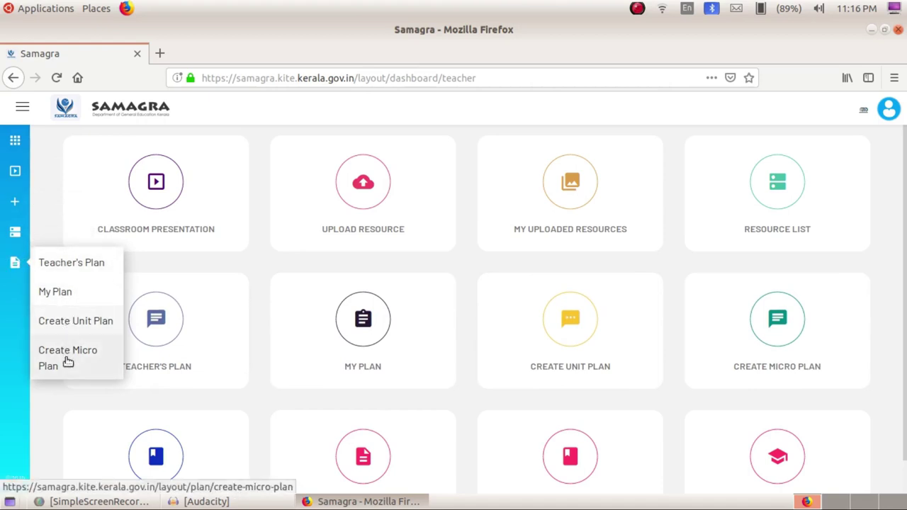
{"action": "left_click", "coordinate": [155, 319]}
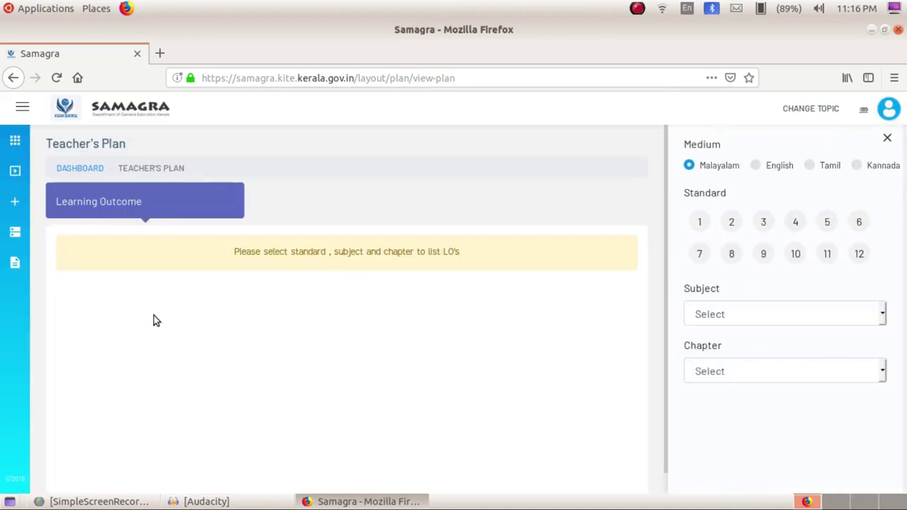
{"action": "left_click", "coordinate": [699, 254]}
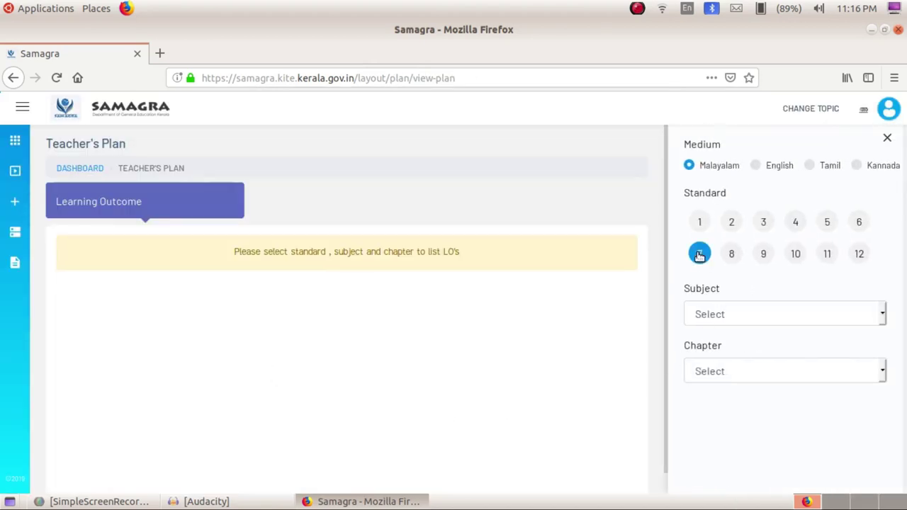
{"action": "left_click", "coordinate": [721, 314]}
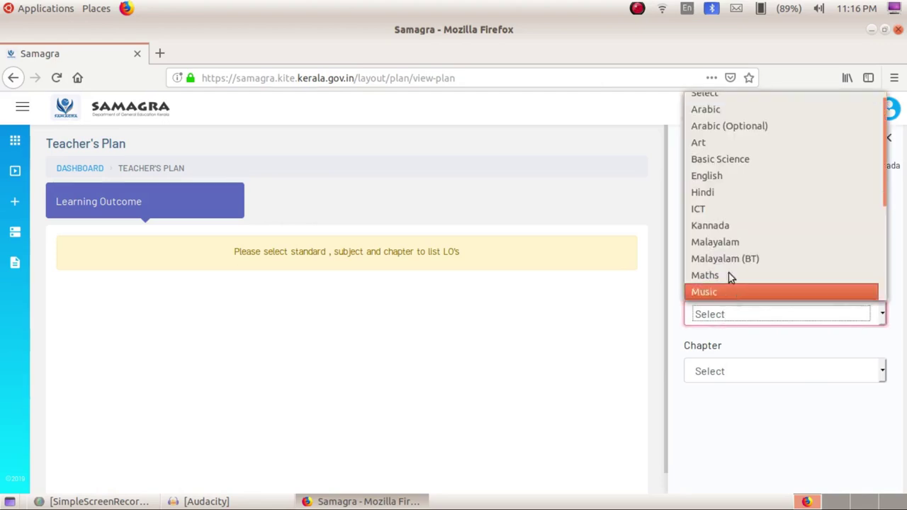
{"action": "left_click", "coordinate": [710, 179]}
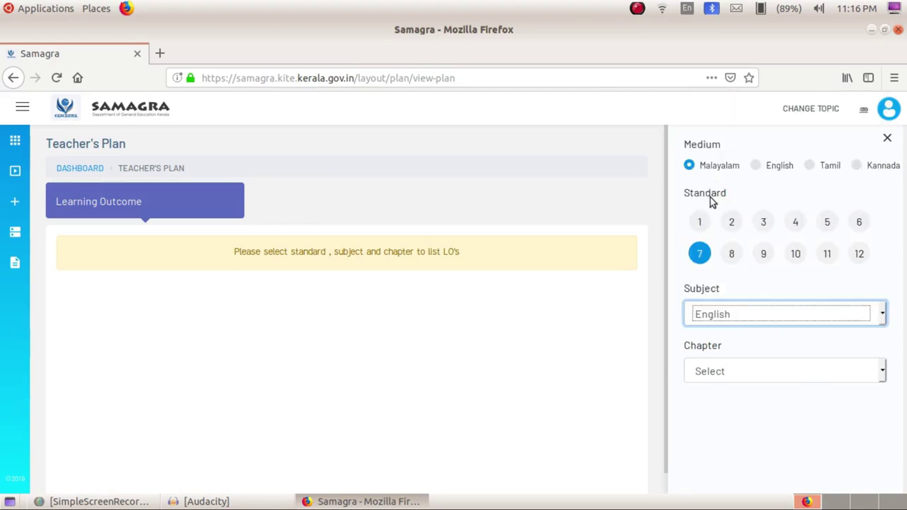
{"action": "left_click", "coordinate": [733, 371]}
{"action": "left_click", "coordinate": [715, 268]}
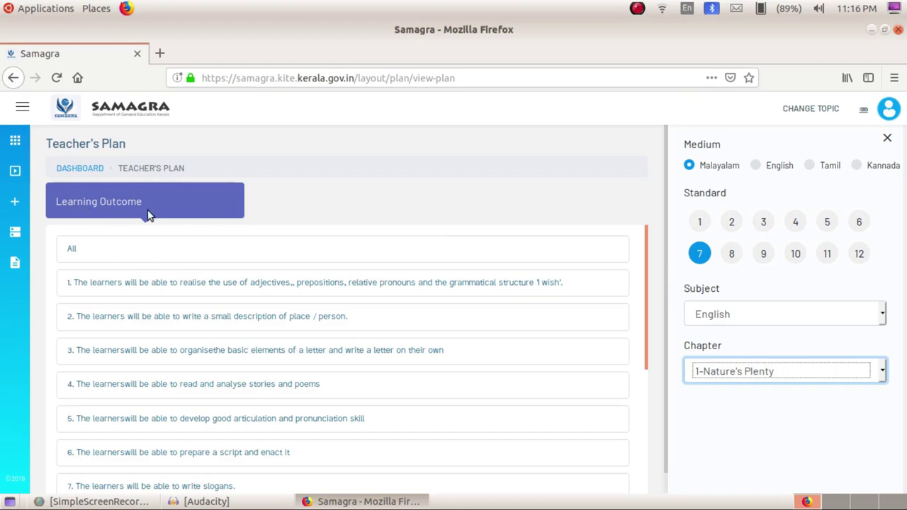
Choose the learning outcome "Solve crossword puzzle" and view the details of its unit plan "A snake in the grass (Activity5)"
{"action": "left_click_drag", "start_coordinate": [643, 240], "coordinate": [644, 454]}
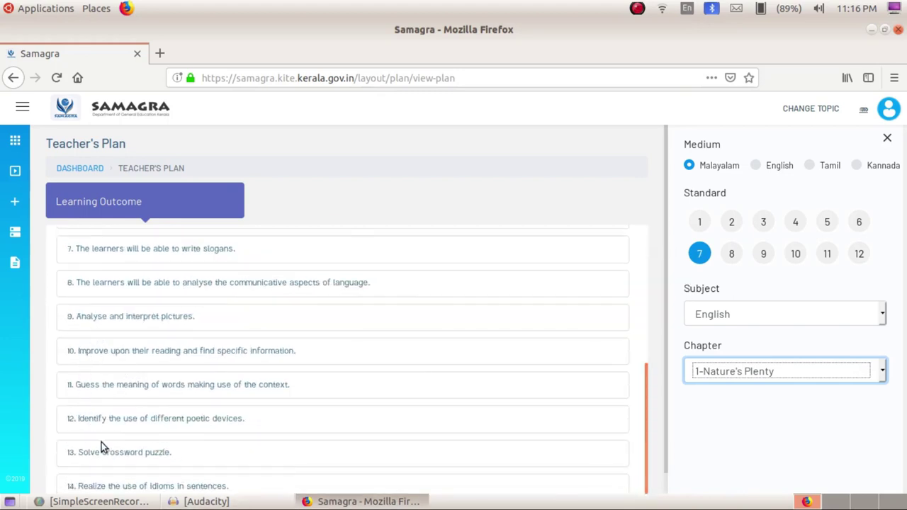
{"action": "left_click", "coordinate": [97, 422]}
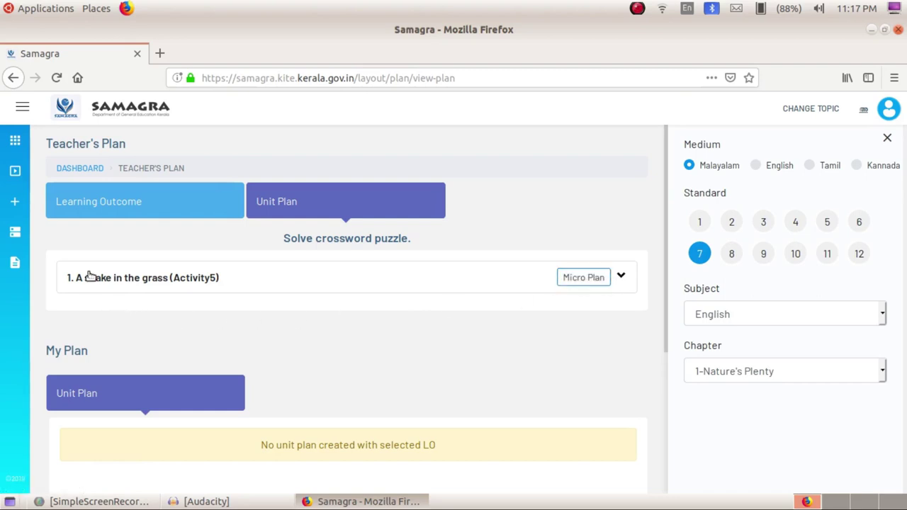
{"action": "left_click", "coordinate": [136, 284]}
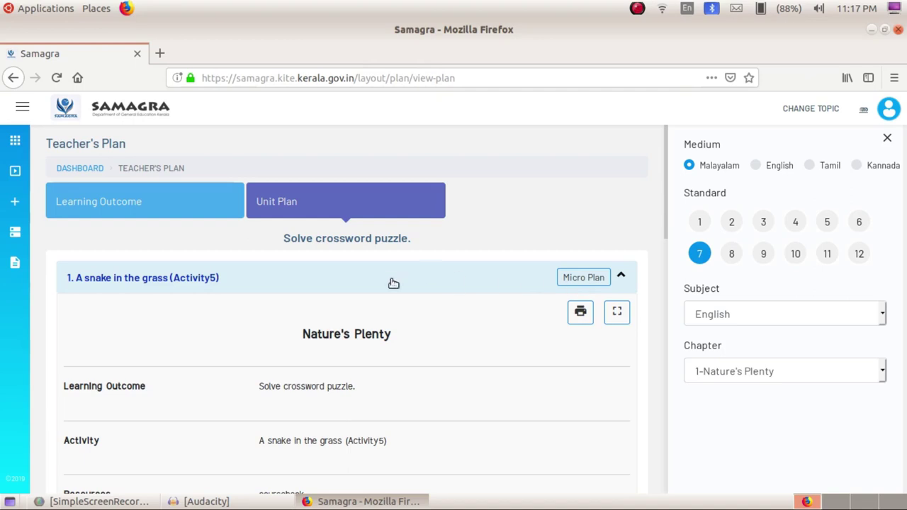
{"action": "left_click", "coordinate": [134, 281]}
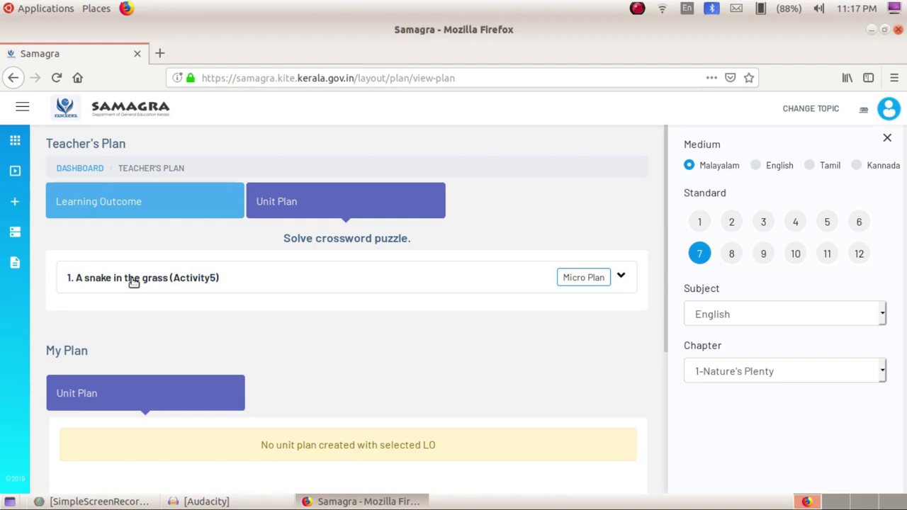
{"action": "scroll", "coordinate": [133, 281], "scroll_direction": "down", "scroll_amount": 1}
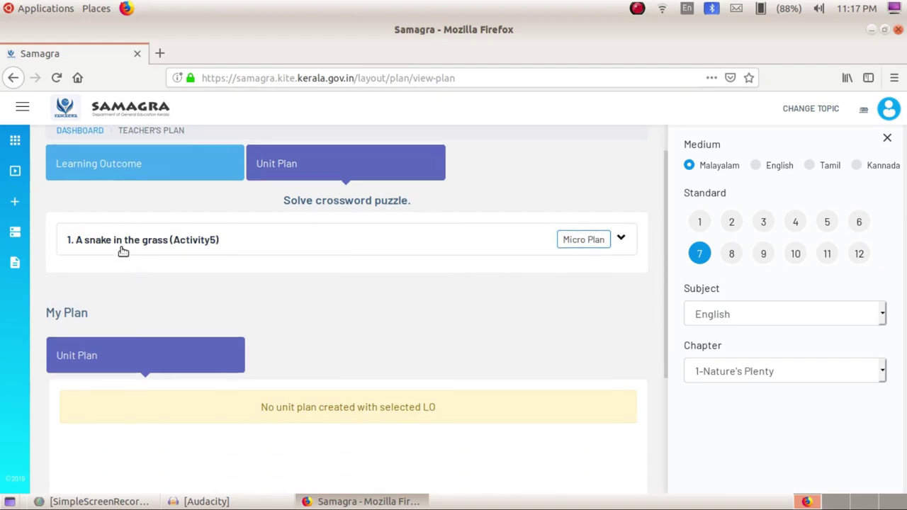
{"action": "left_click", "coordinate": [122, 249]}
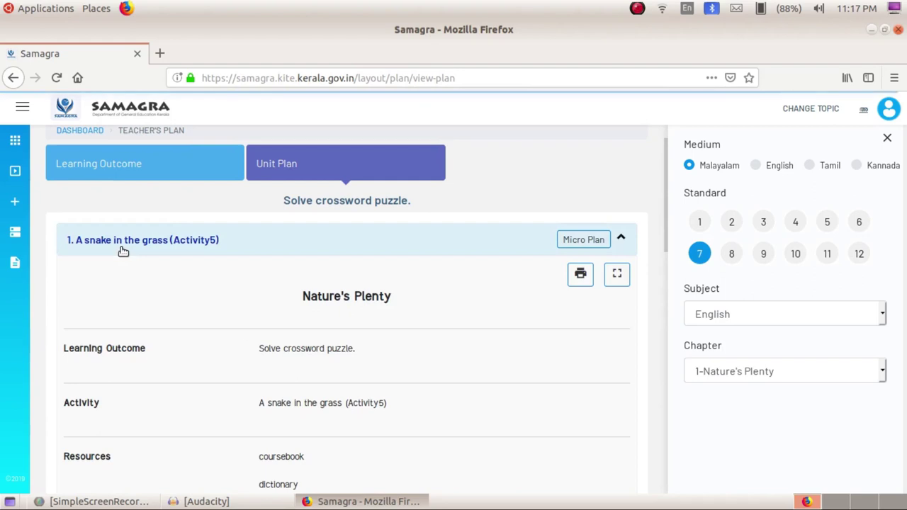
{"action": "scroll", "coordinate": [320, 310], "scroll_direction": "down", "scroll_amount": 5}
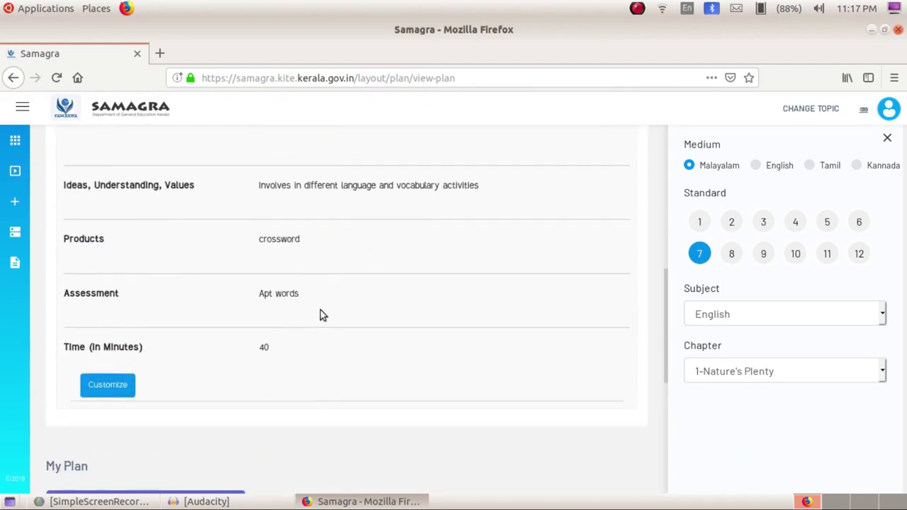
Customize the "A snake in the grass (Activity5)" unit plan and save it with its existing content
{"action": "left_click", "coordinate": [108, 388]}
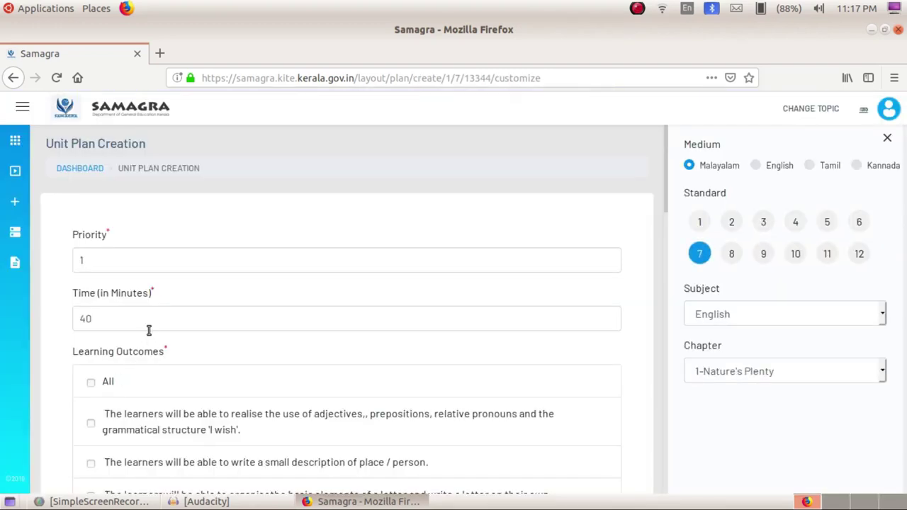
{"action": "scroll", "coordinate": [212, 353], "scroll_direction": "down", "scroll_amount": 10}
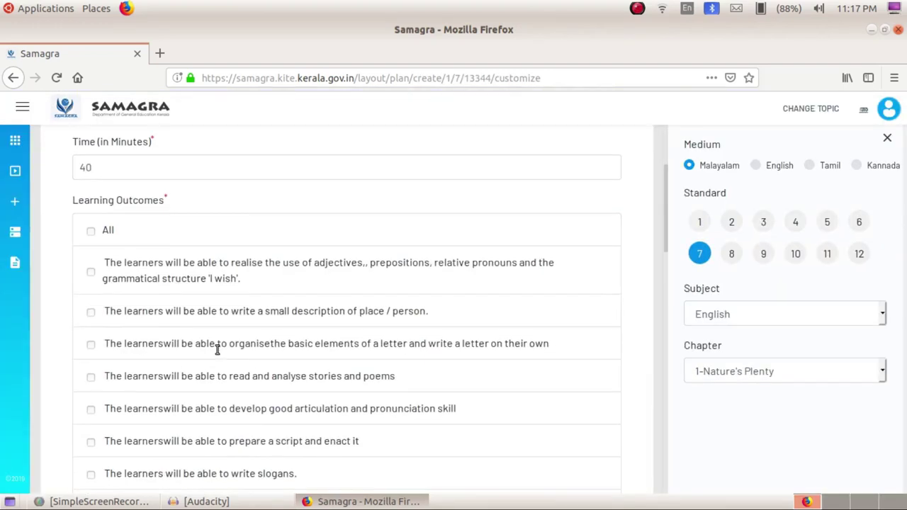
{"action": "scroll", "coordinate": [212, 355], "scroll_direction": "down", "scroll_amount": 5}
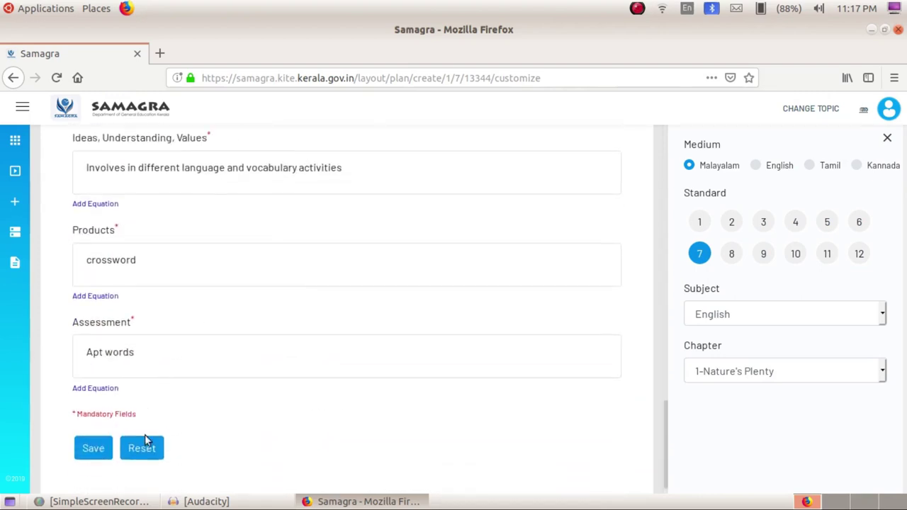
{"action": "left_click", "coordinate": [98, 435]}
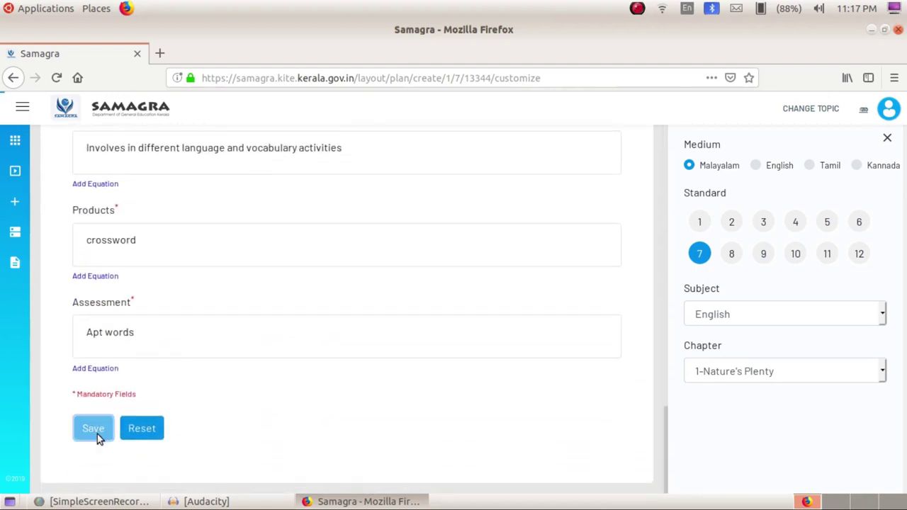
Open the micro plans of the saved unit plan under My Plan and review the full details of Activity5
{"action": "scroll", "coordinate": [112, 410], "scroll_direction": "down", "scroll_amount": 5}
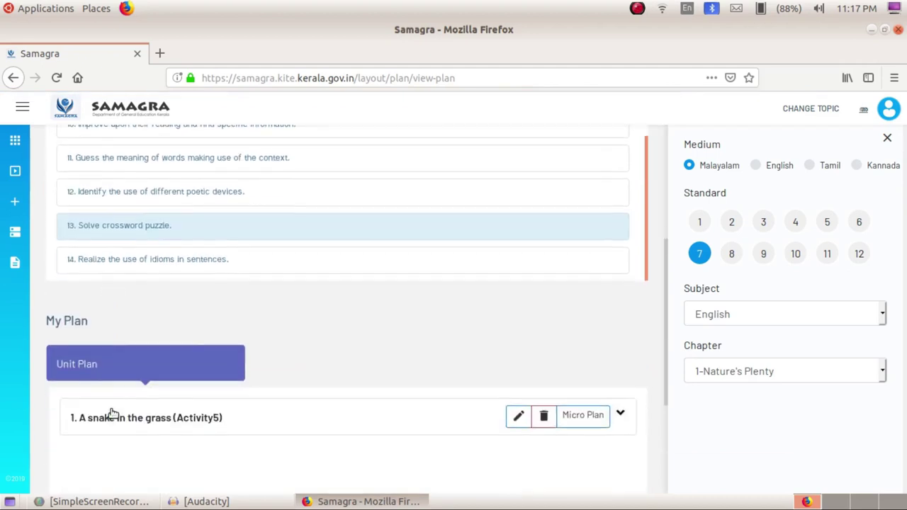
{"action": "scroll", "coordinate": [111, 415], "scroll_direction": "down", "scroll_amount": 3}
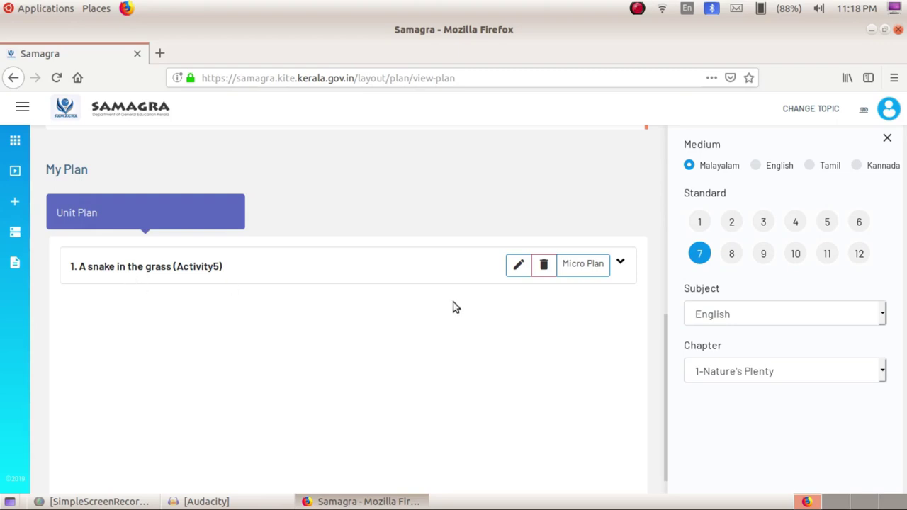
{"action": "left_click", "coordinate": [583, 265]}
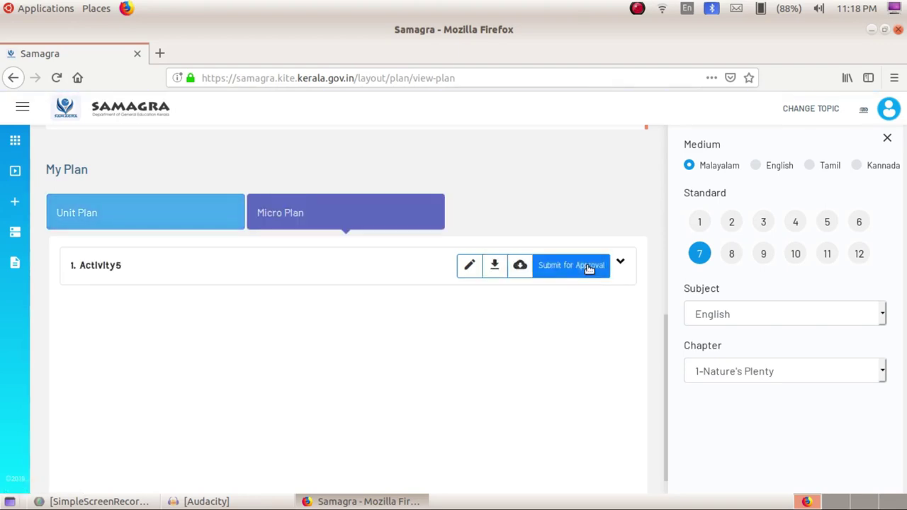
{"action": "left_click", "coordinate": [100, 268]}
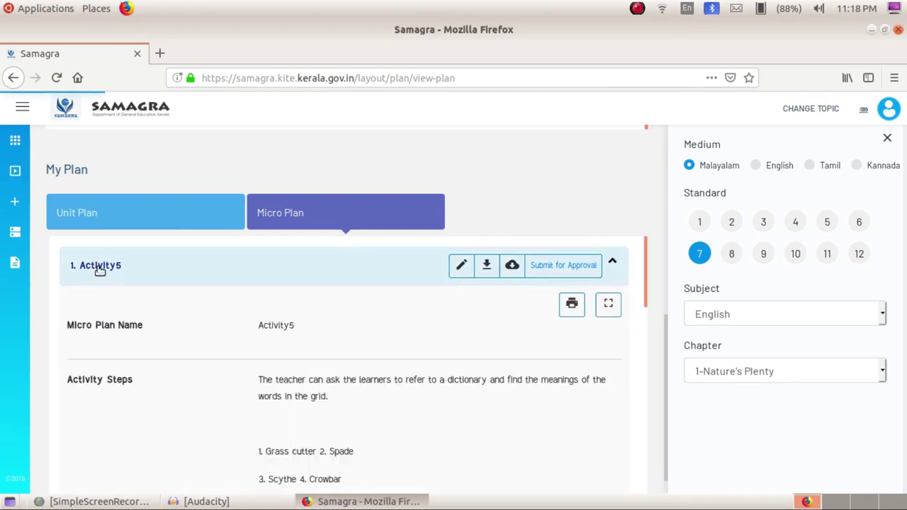
{"action": "scroll", "coordinate": [394, 339], "scroll_direction": "down", "scroll_amount": 10}
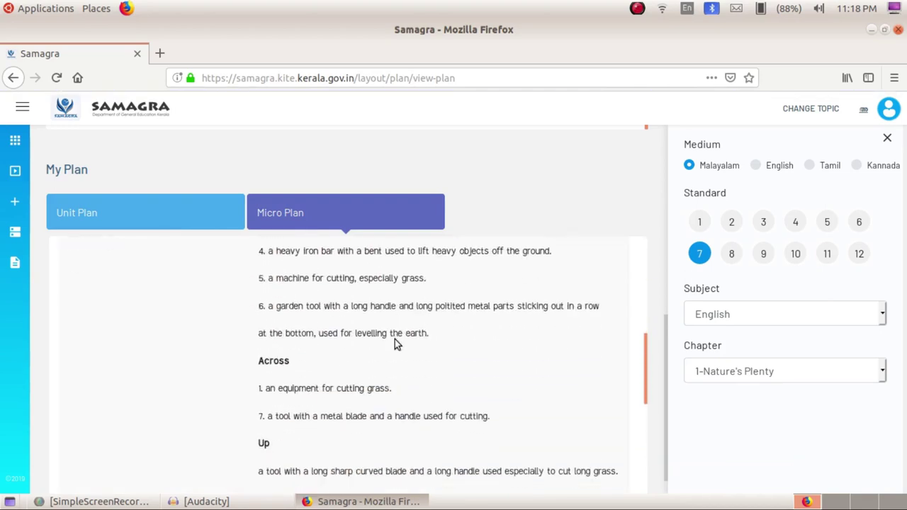
{"action": "scroll", "coordinate": [394, 344], "scroll_direction": "down", "scroll_amount": 3}
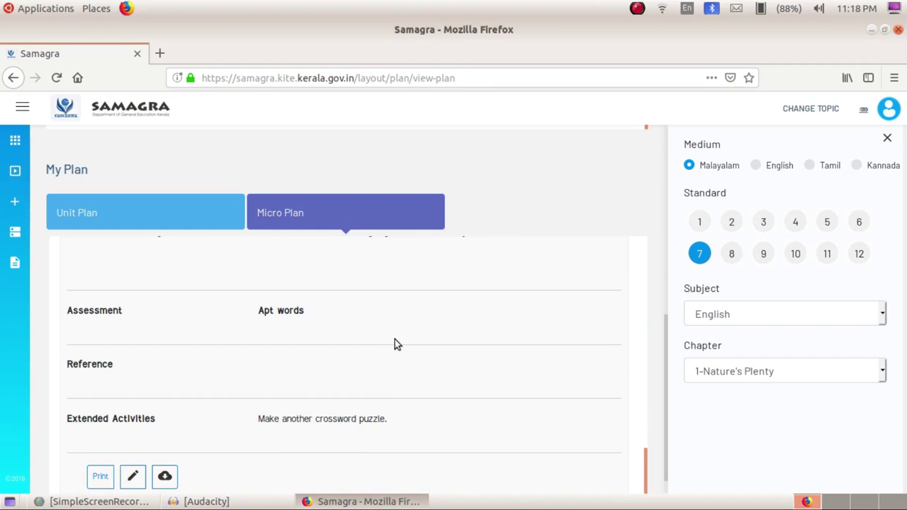
{"action": "scroll", "coordinate": [396, 344], "scroll_direction": "up", "scroll_amount": 12}
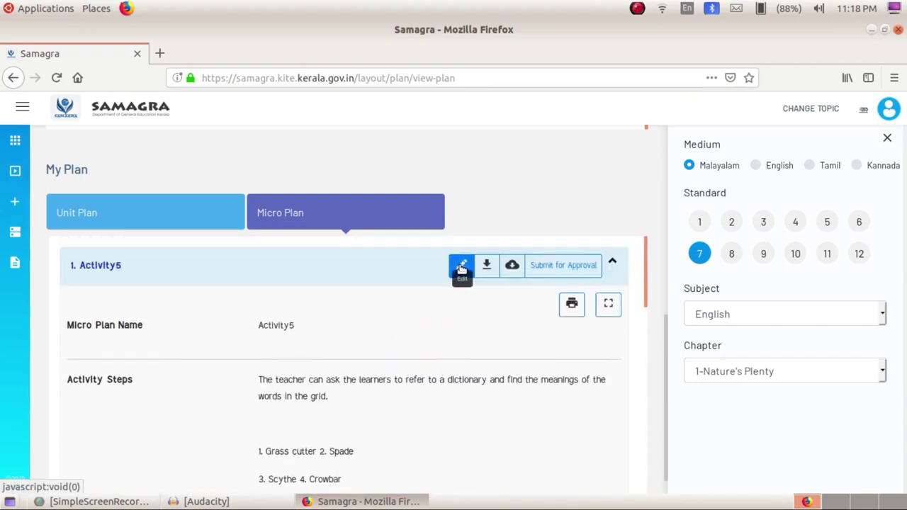
Edit the Activity5 micro plan, change its name to "grass" and save it
{"action": "left_click", "coordinate": [462, 266]}
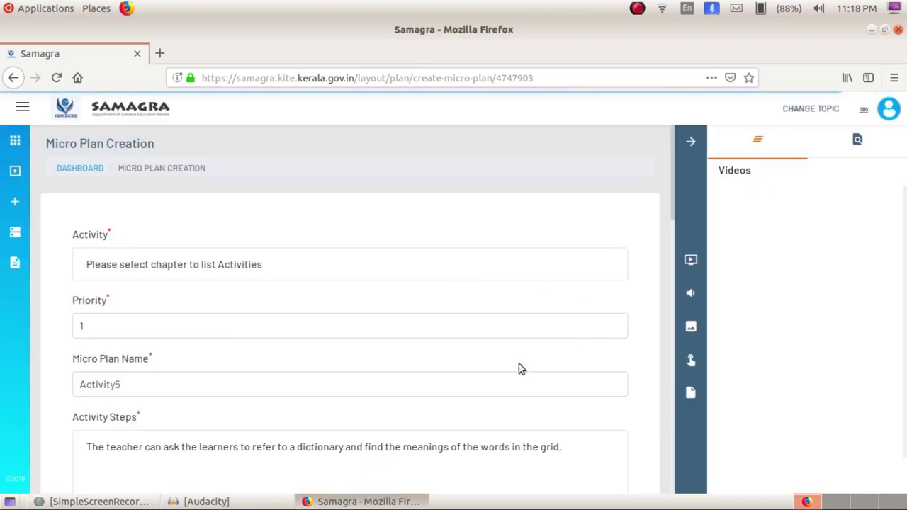
{"action": "scroll", "coordinate": [365, 346], "scroll_direction": "down", "scroll_amount": 10}
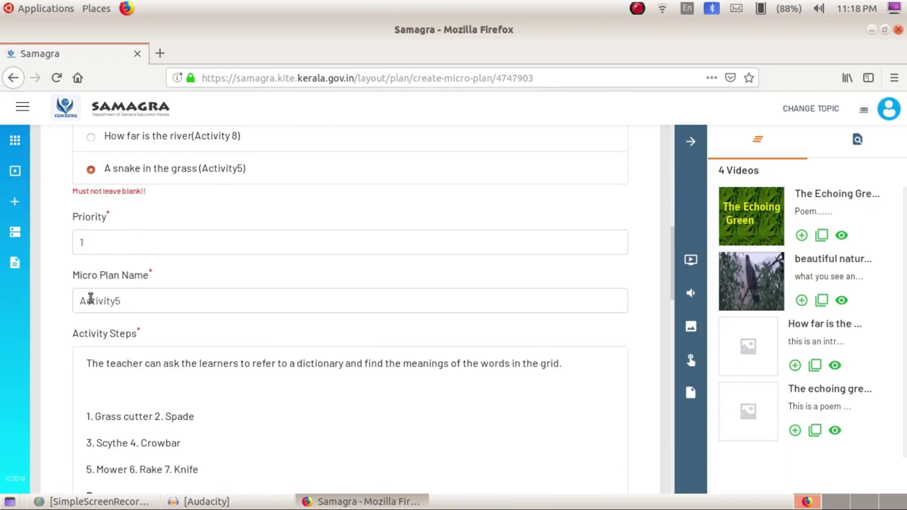
{"action": "left_click_drag", "start_coordinate": [132, 300], "coordinate": [59, 299]}
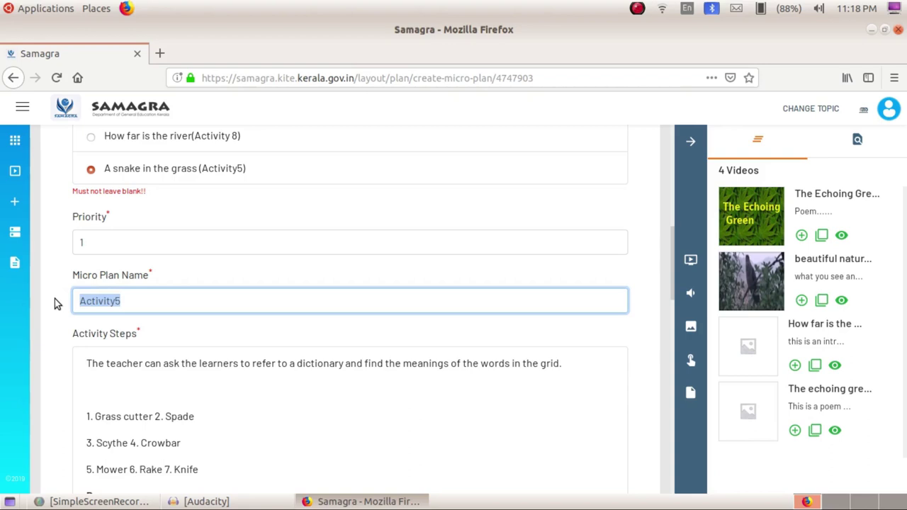
{"action": "type", "text": "grass"}
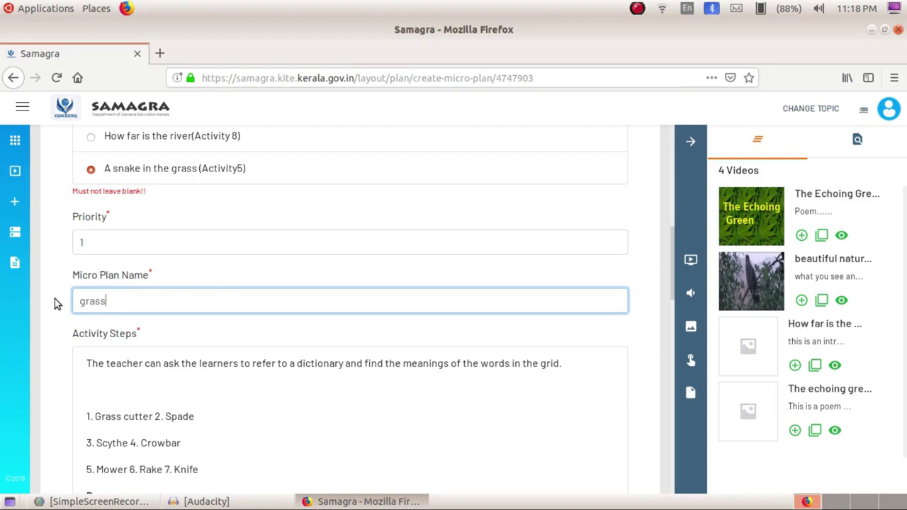
{"action": "scroll", "coordinate": [241, 361], "scroll_direction": "down", "scroll_amount": 5}
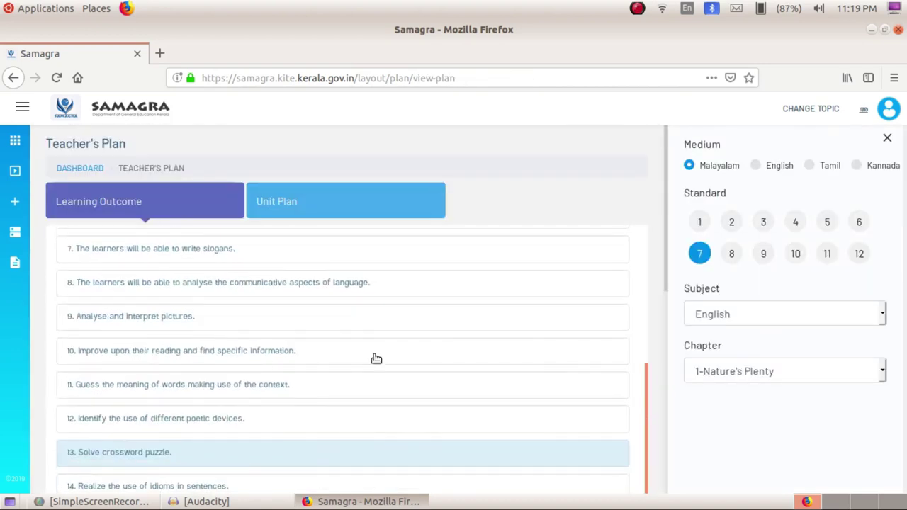
Reopen the micro plans of "A snake in the grass (Activity5)" under My Plan and expand the details of the grass plan
{"action": "scroll", "coordinate": [376, 359], "scroll_direction": "up", "scroll_amount": 3}
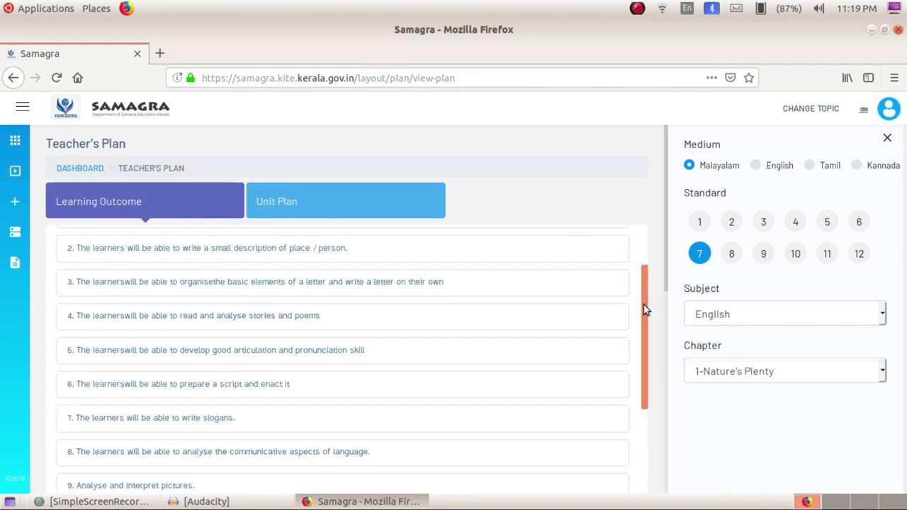
{"action": "scroll", "coordinate": [631, 336], "scroll_direction": "down", "scroll_amount": 3}
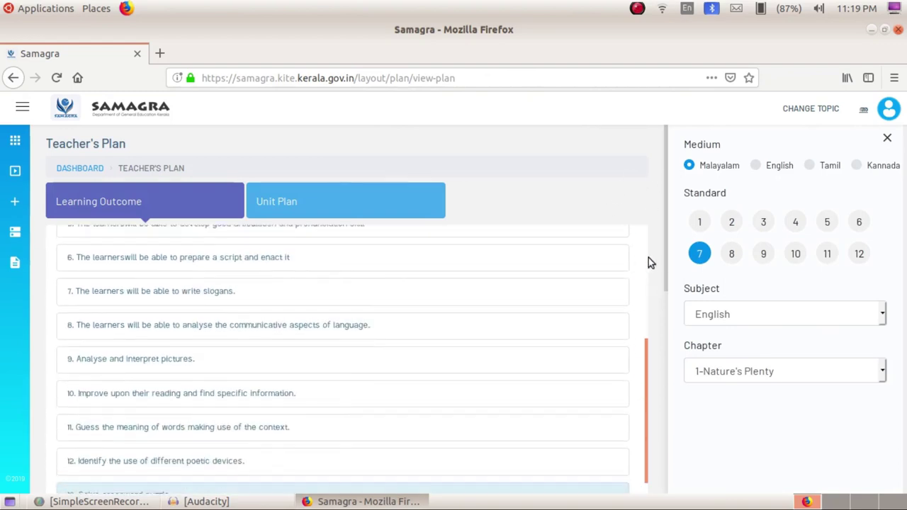
{"action": "left_click_drag", "start_coordinate": [666, 220], "coordinate": [675, 428]}
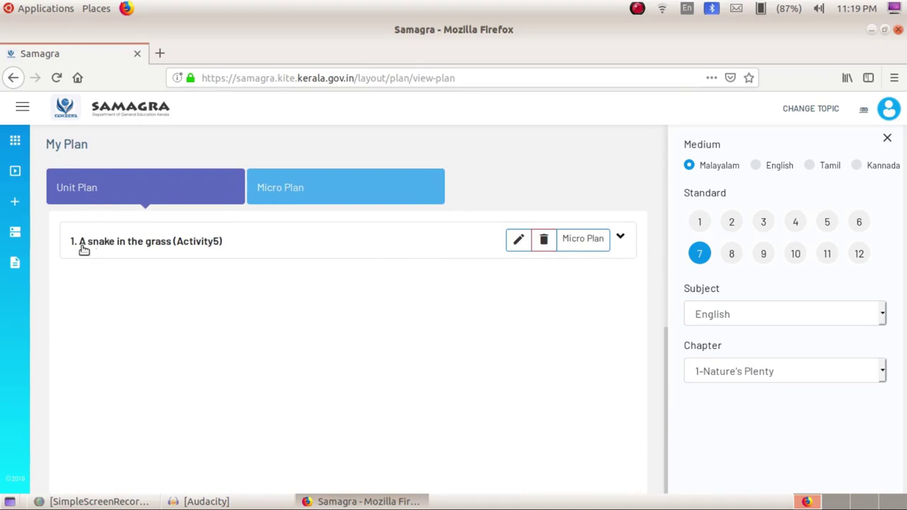
{"action": "left_click", "coordinate": [584, 241]}
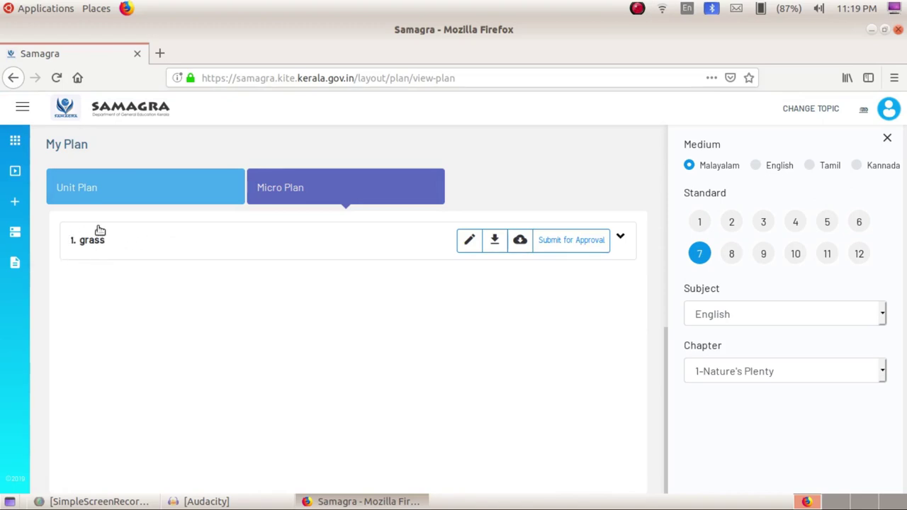
{"action": "left_click", "coordinate": [571, 238]}
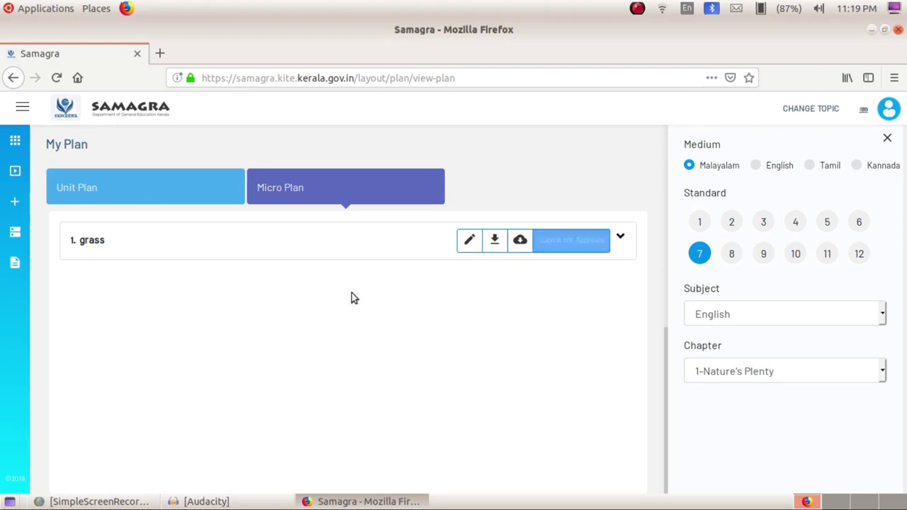
{"action": "left_click", "coordinate": [82, 244]}
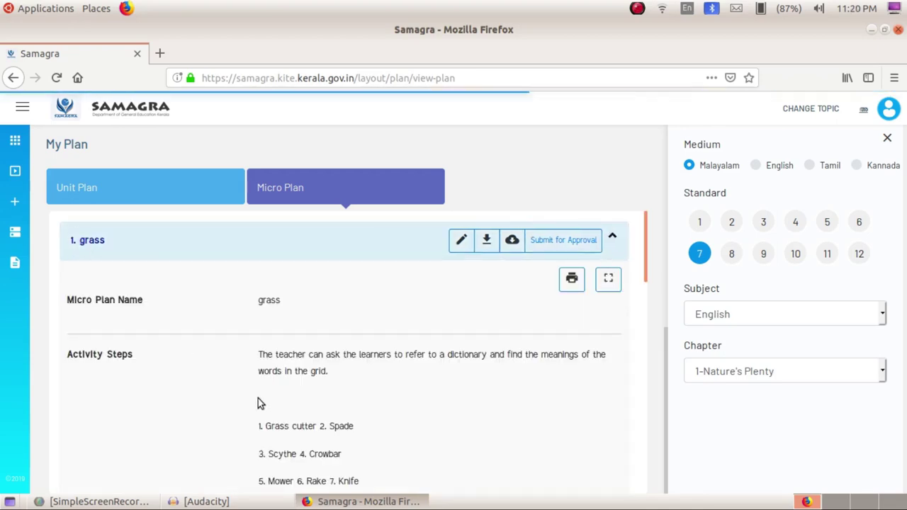
Print the grass micro plan to a PDF file named grass.pdf on the Desktop
{"action": "scroll", "coordinate": [333, 326], "scroll_direction": "down", "scroll_amount": 10}
{"action": "scroll", "coordinate": [334, 326], "scroll_direction": "up", "scroll_amount": 10}
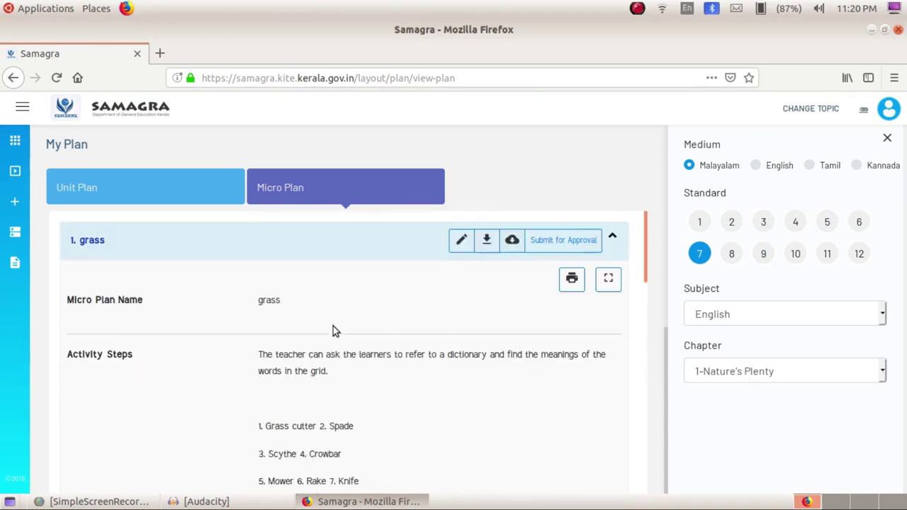
{"action": "left_click", "coordinate": [574, 282]}
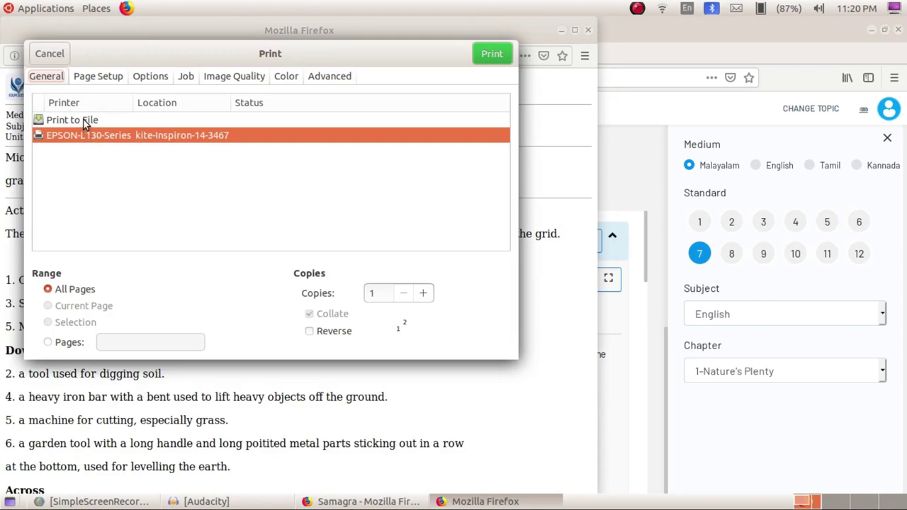
{"action": "left_click", "coordinate": [83, 120]}
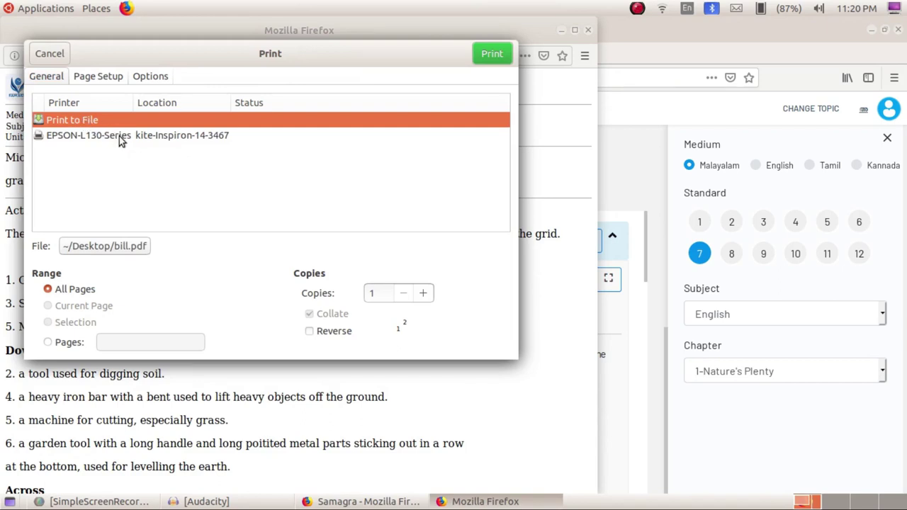
{"action": "left_click", "coordinate": [107, 246]}
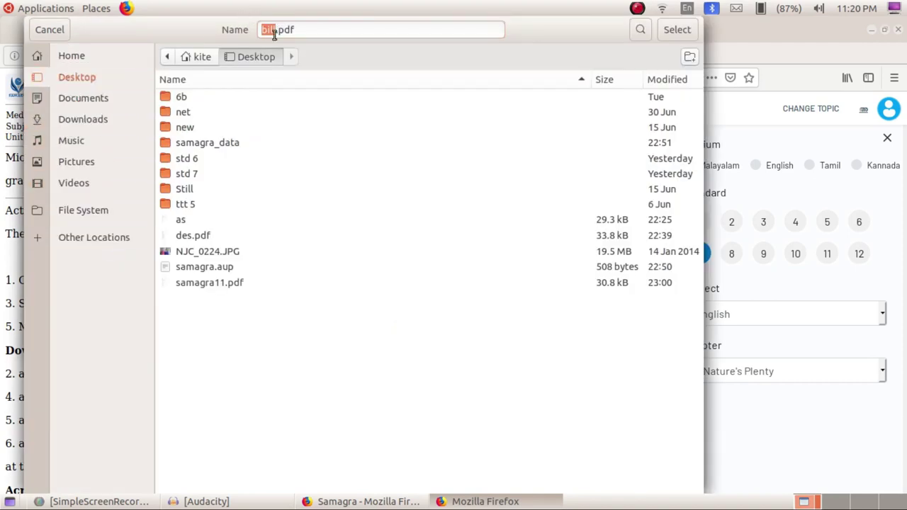
{"action": "type", "text": "sa"}
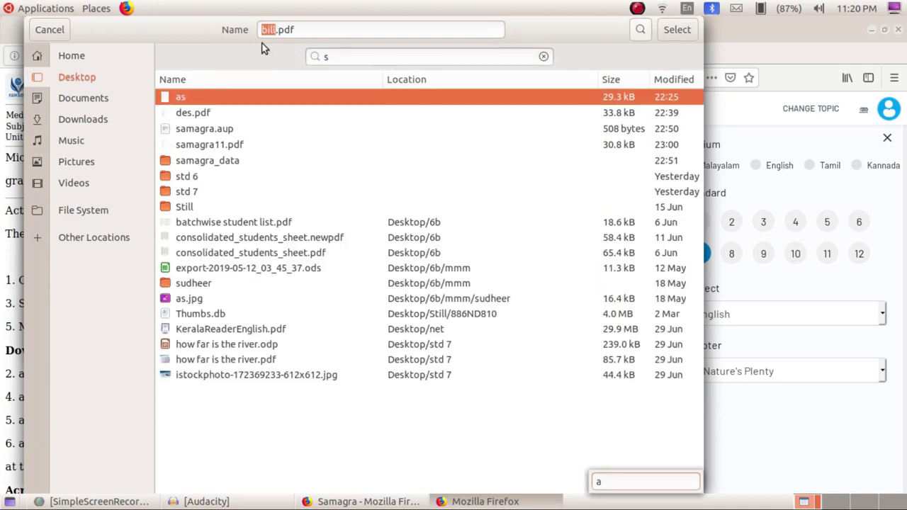
{"action": "key", "text": "Escape"}
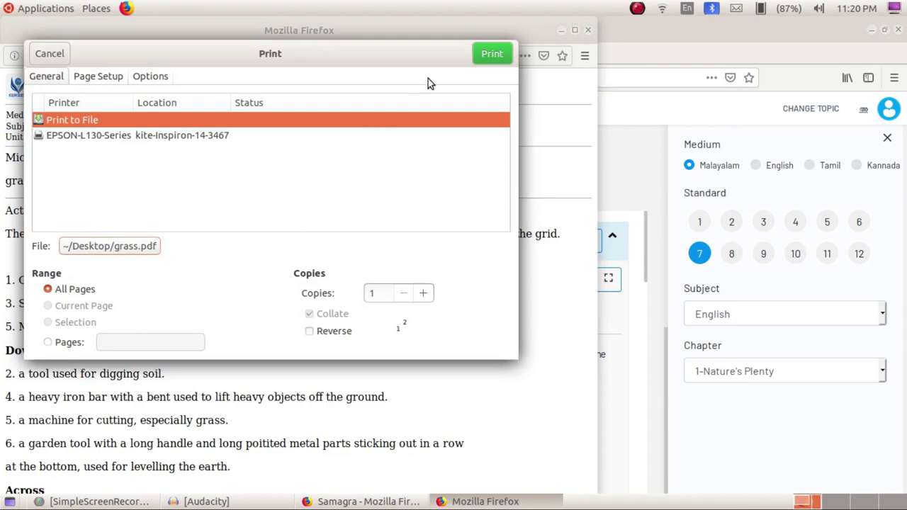
{"action": "left_click", "coordinate": [499, 54]}
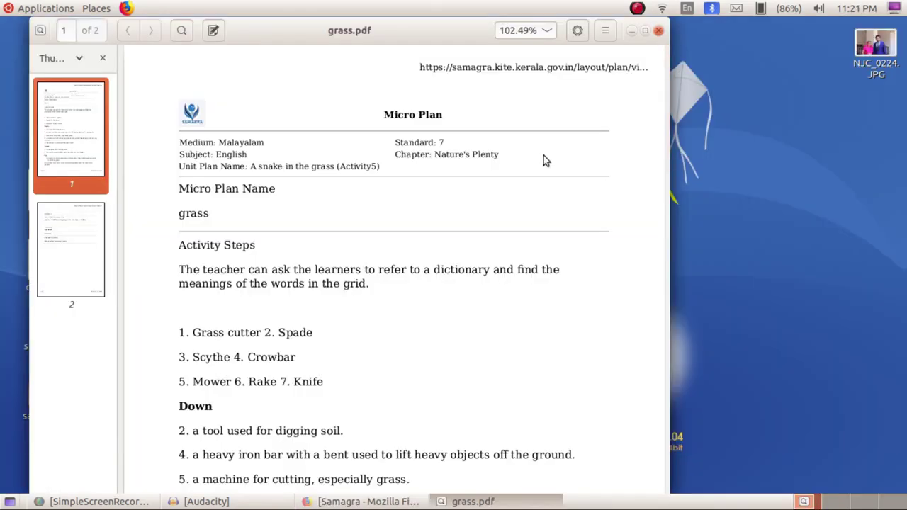
Review the printed micro plan in grass.pdf, close it and return to the Samagra page in Firefox
{"action": "scroll", "coordinate": [374, 284], "scroll_direction": "down", "scroll_amount": 5}
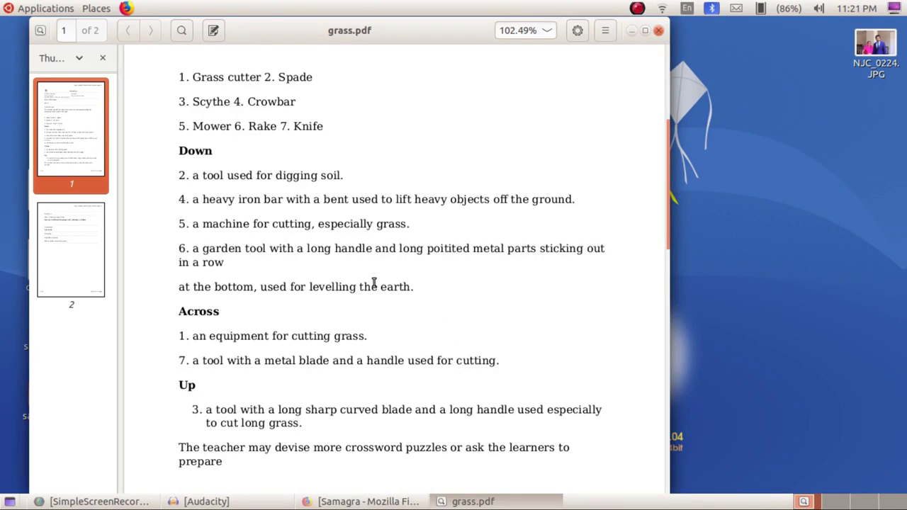
{"action": "scroll", "coordinate": [374, 283], "scroll_direction": "up", "scroll_amount": 1}
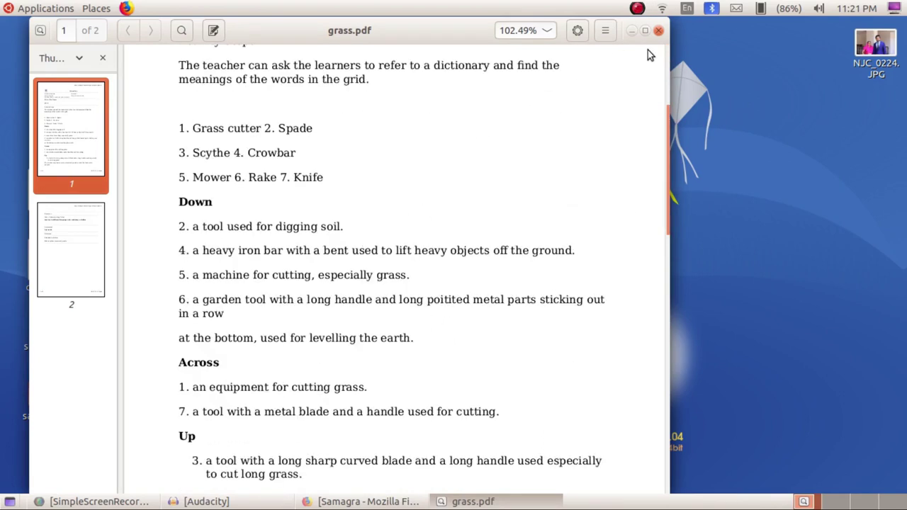
{"action": "left_click", "coordinate": [659, 31]}
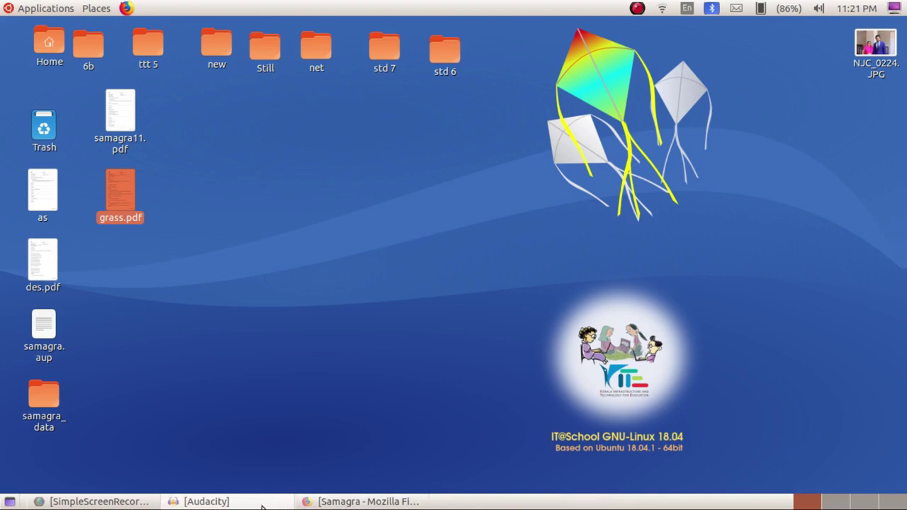
{"action": "left_click", "coordinate": [360, 501]}
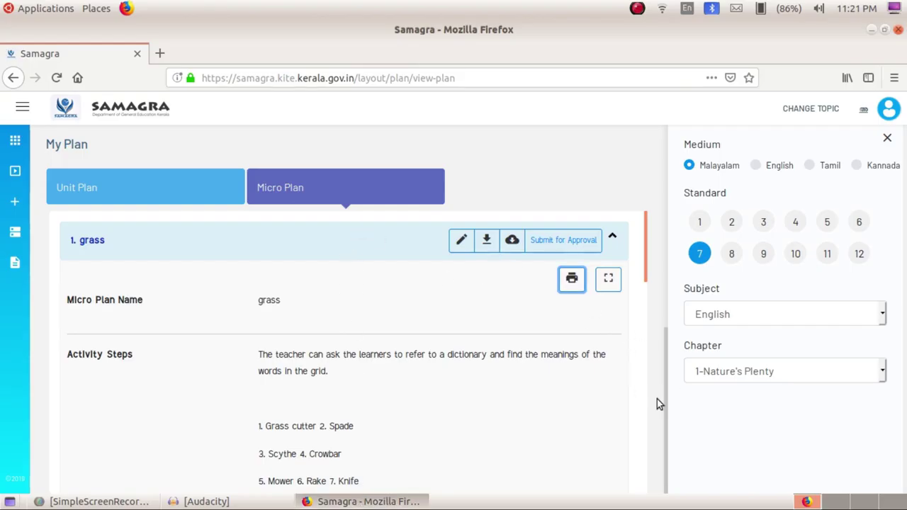
Submit the grass micro plan for approval and confirm the submission
{"action": "left_click_drag", "start_coordinate": [662, 362], "coordinate": [654, 318]}
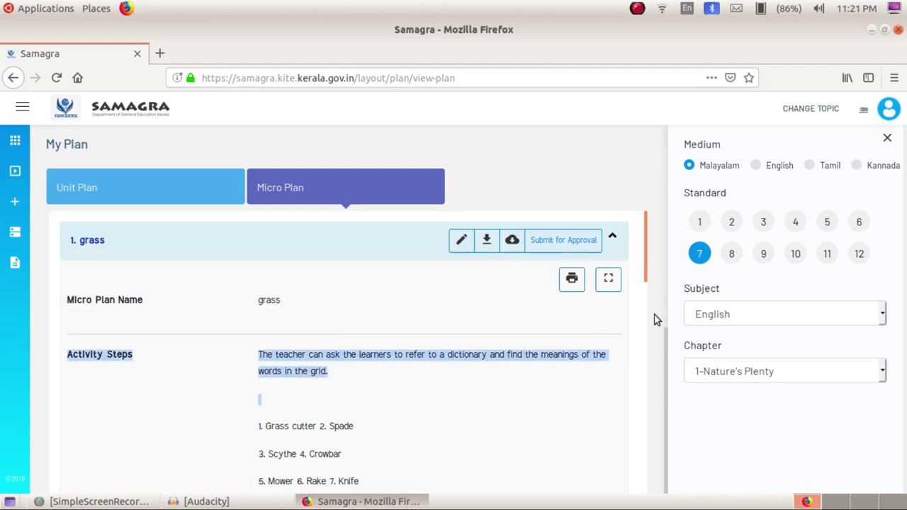
{"action": "left_click", "coordinate": [614, 177]}
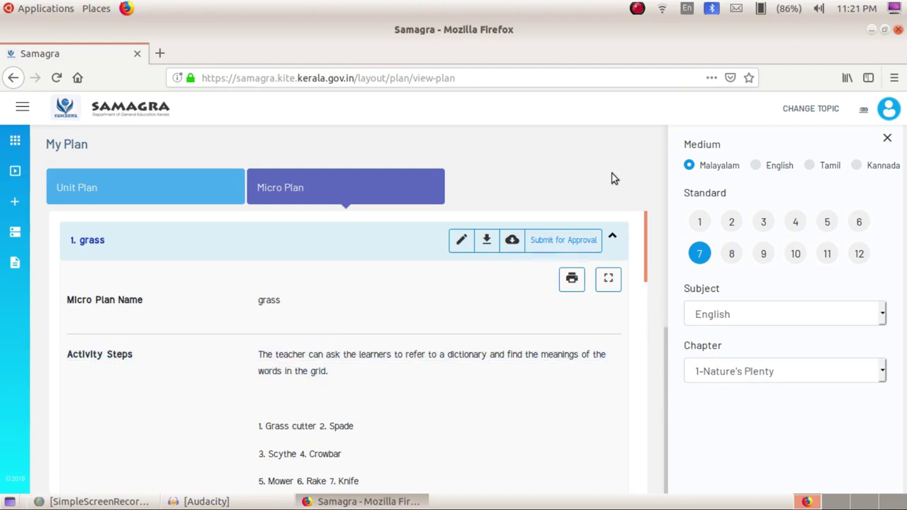
{"action": "left_click", "coordinate": [568, 241]}
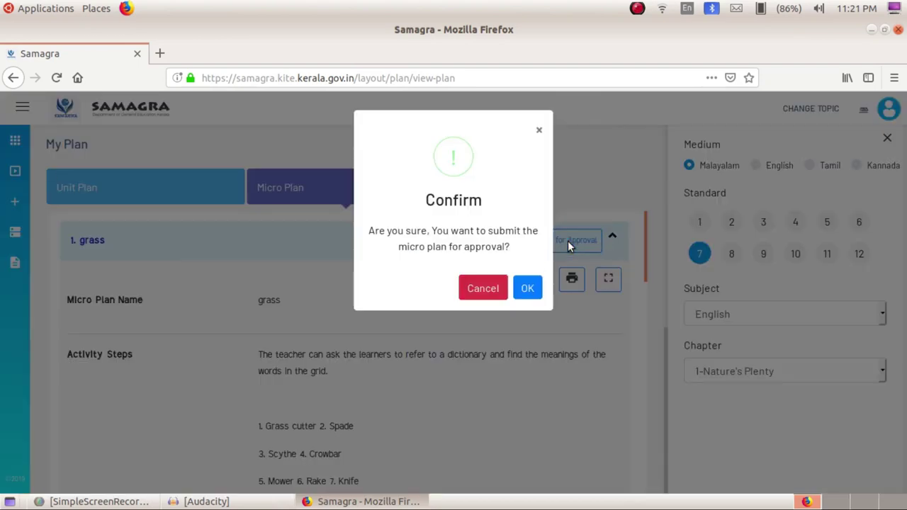
{"action": "left_click", "coordinate": [528, 289]}
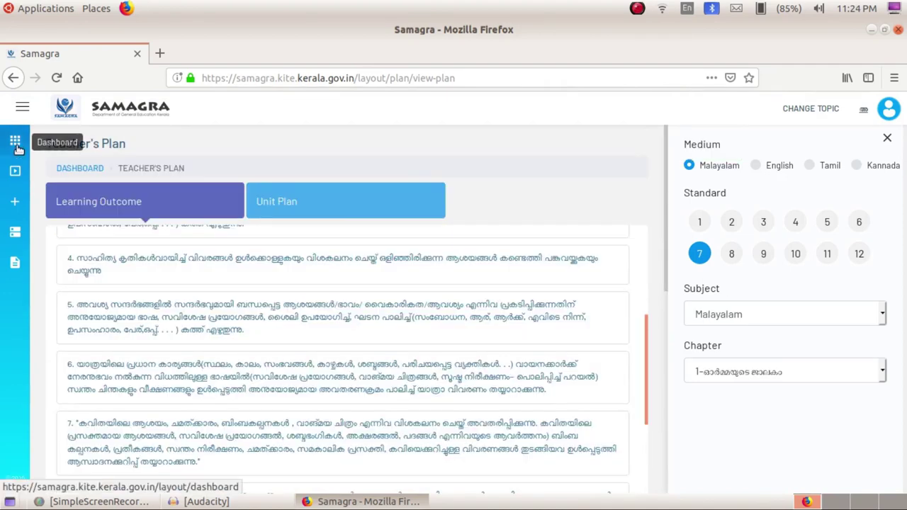
Open the Plan Consolidation report from the dashboard to check the approval status of submitted plans
{"action": "left_click", "coordinate": [14, 142]}
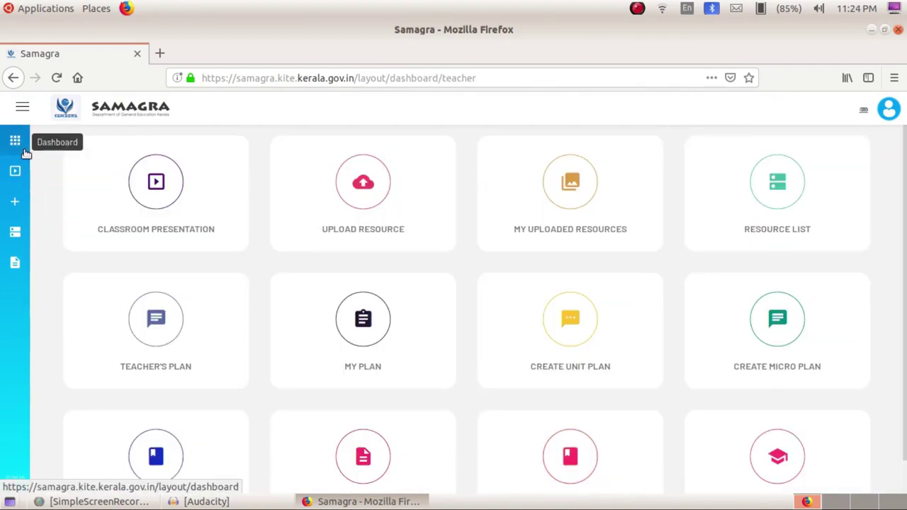
{"action": "scroll", "coordinate": [294, 405], "scroll_direction": "down", "scroll_amount": 1}
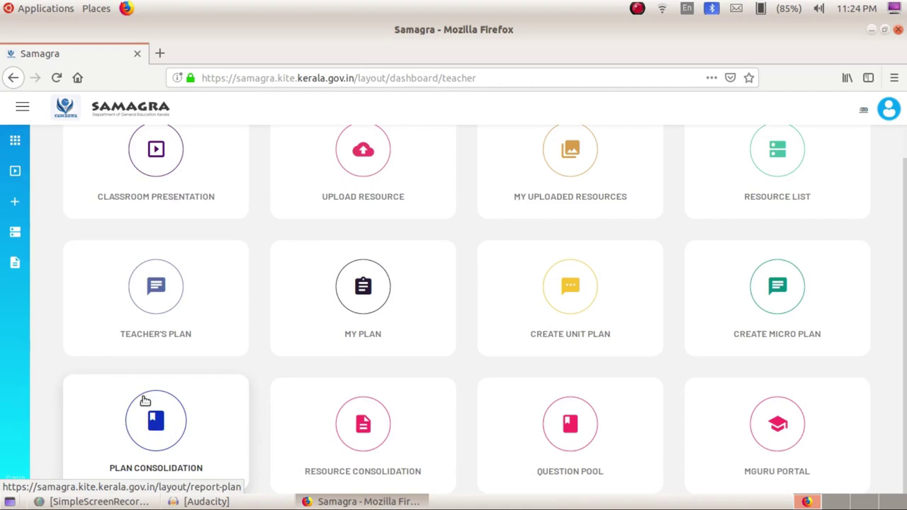
{"action": "left_click", "coordinate": [151, 430]}
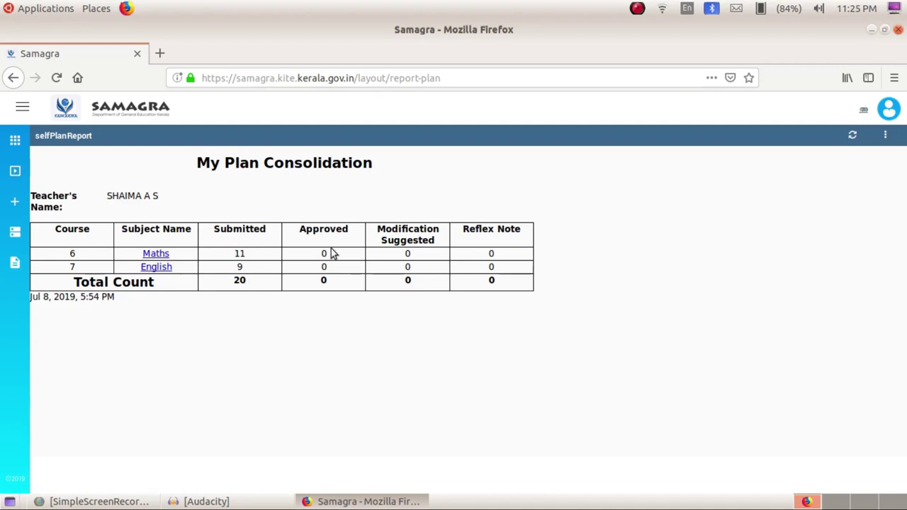
Open Classroom Presentation and load standard 7 Malayalam, chapter 1-ഓർമ്മയുടെ ജാലകം, topic അളകനന്ദയിലെ വെള്ളാരംകല്ലുകൾ
{"action": "left_click", "coordinate": [16, 143]}
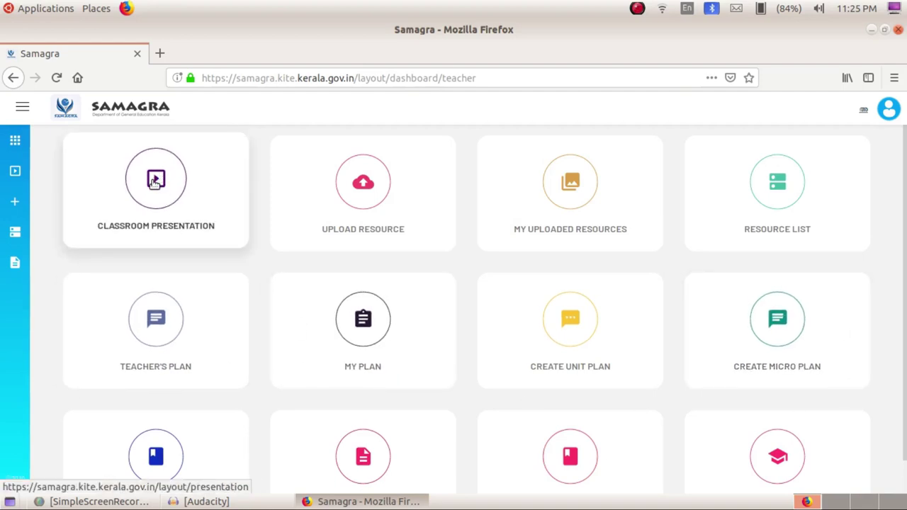
{"action": "left_click", "coordinate": [154, 182]}
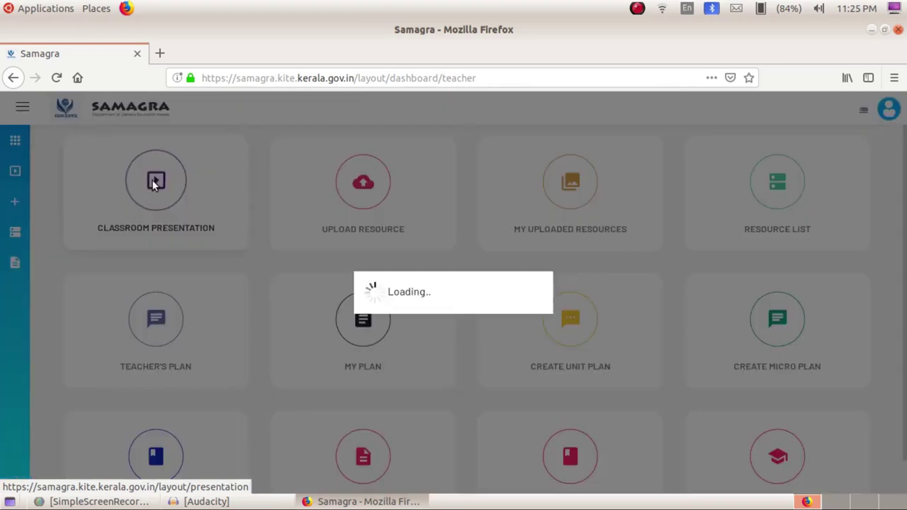
{"action": "left_click", "coordinate": [723, 314]}
{"action": "left_click", "coordinate": [721, 245]}
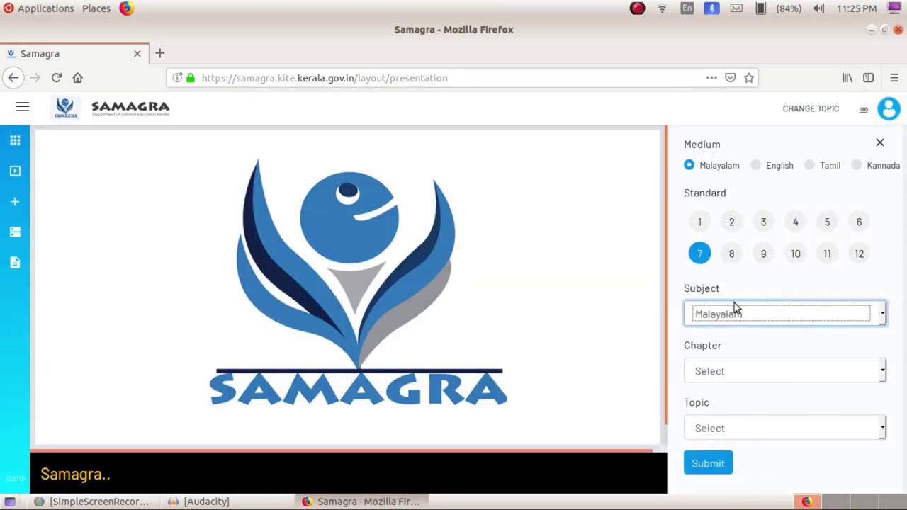
{"action": "left_click", "coordinate": [730, 372]}
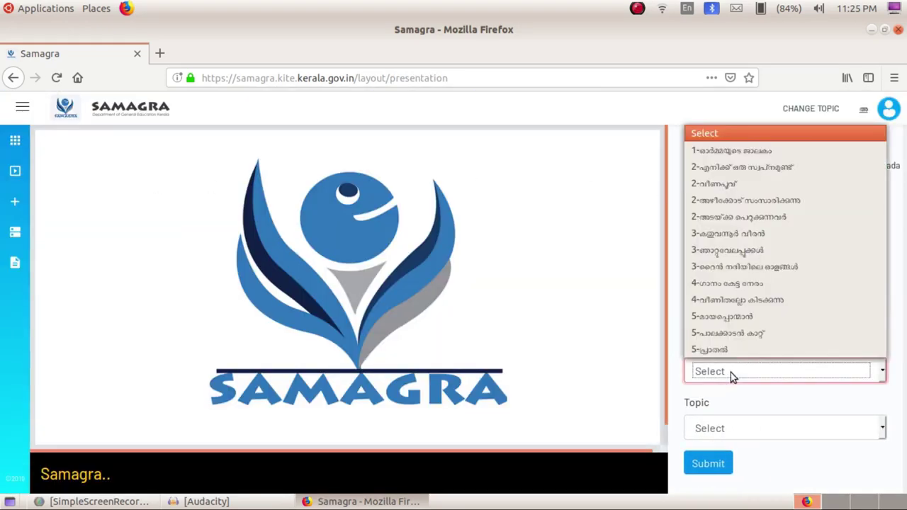
{"action": "left_click", "coordinate": [731, 155]}
{"action": "left_click", "coordinate": [733, 429]}
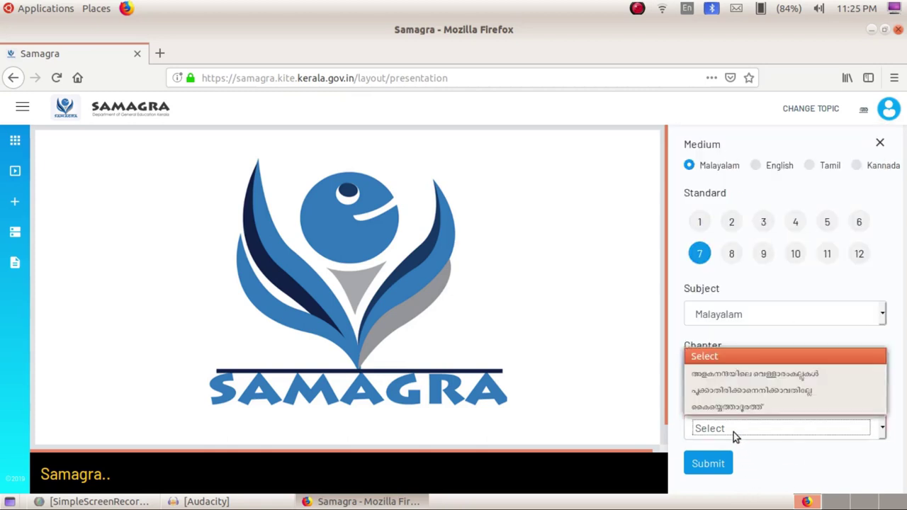
{"action": "left_click", "coordinate": [730, 382]}
{"action": "left_click", "coordinate": [707, 464]}
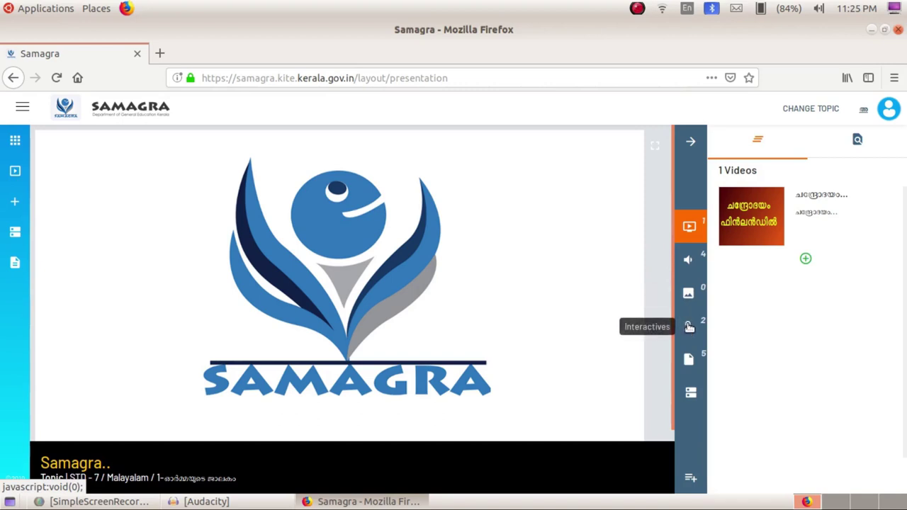
Browse the audio, interactive and video resources available for the loaded Malayalam topic
{"action": "left_click", "coordinate": [690, 261]}
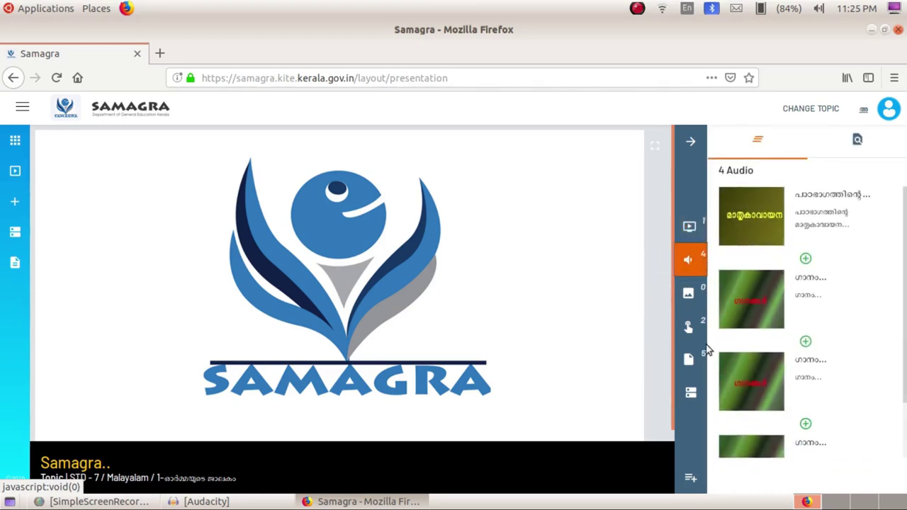
{"action": "left_click", "coordinate": [687, 327]}
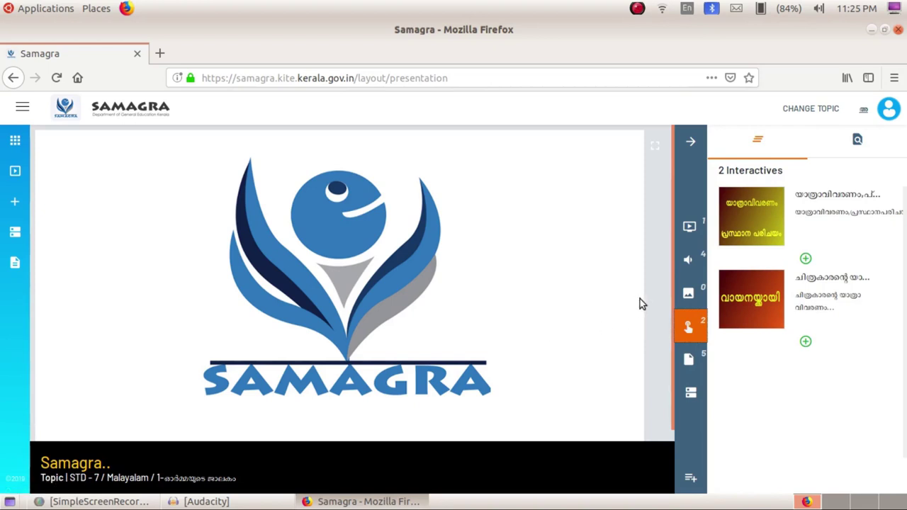
{"action": "left_click", "coordinate": [689, 263]}
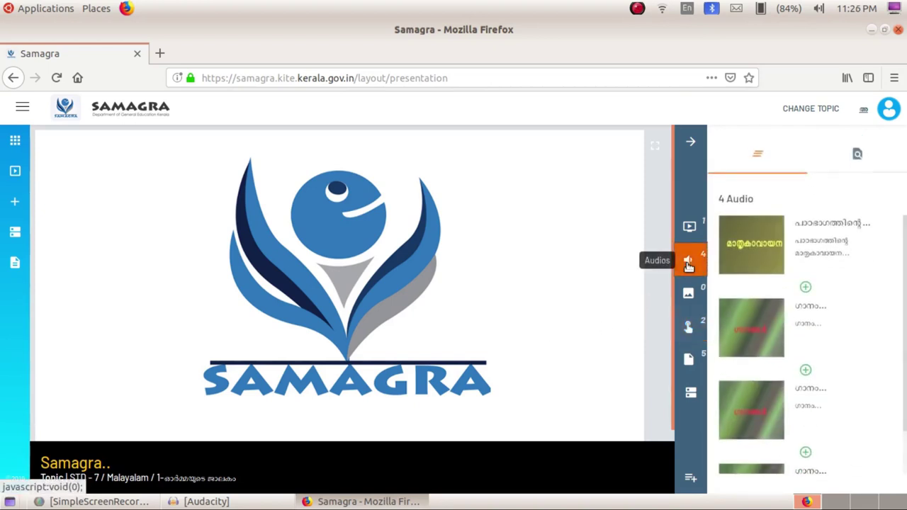
{"action": "left_click", "coordinate": [689, 231]}
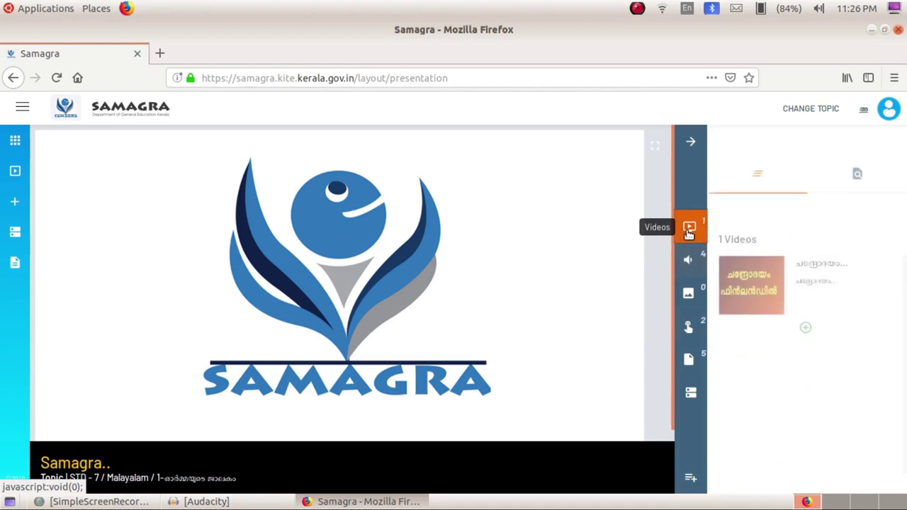